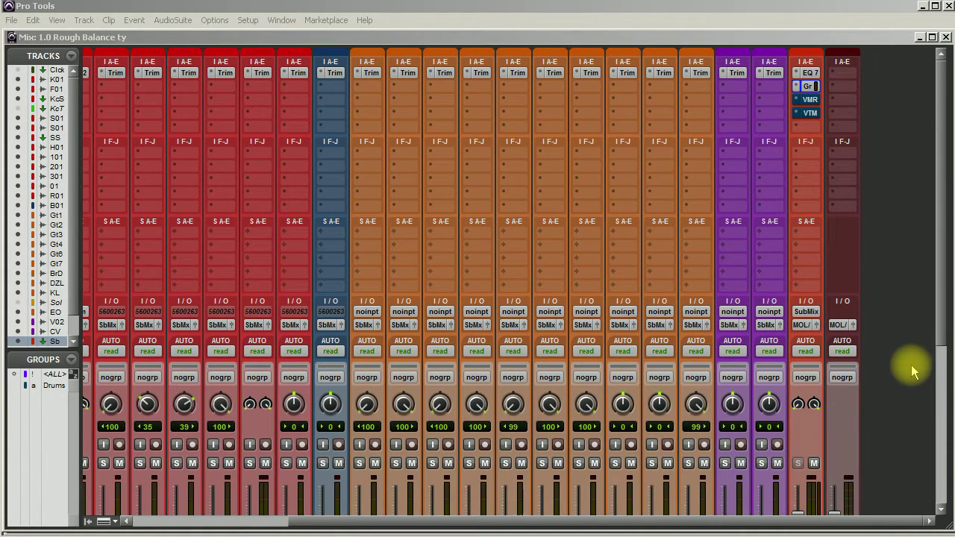
- Examine the mixer's faders, inserts and routing on the instrument tracks, the submix and the master
click(942, 317)
drag(941, 317, 932, 480)
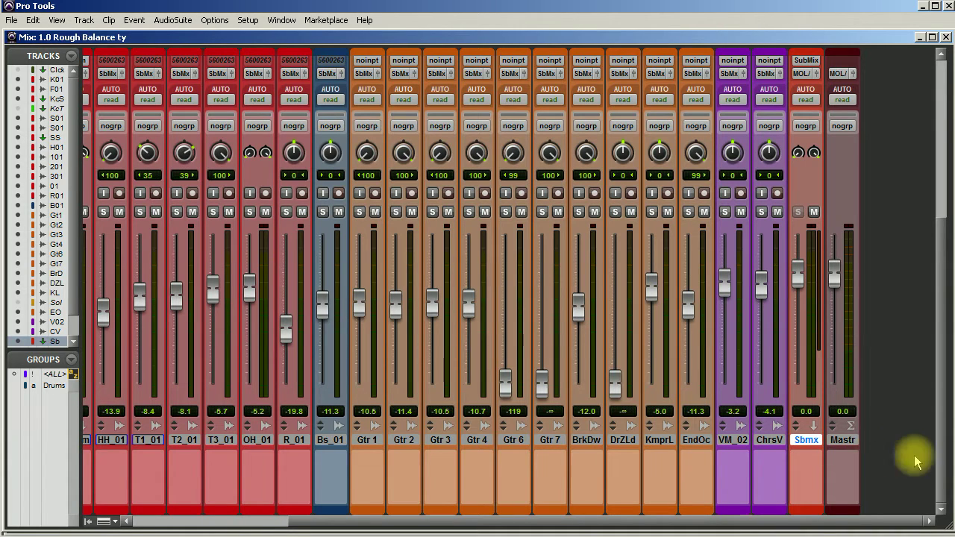
drag(816, 526, 757, 523)
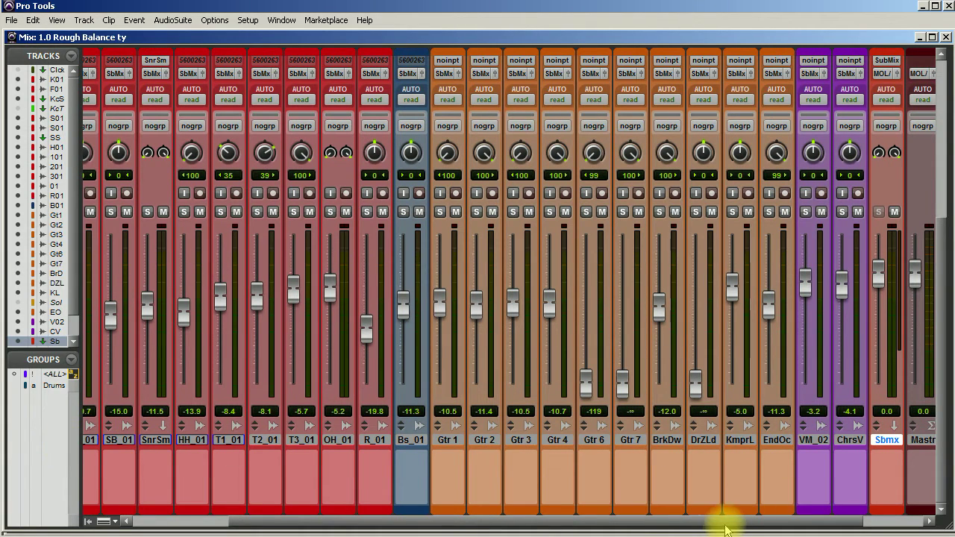
drag(724, 518, 835, 526)
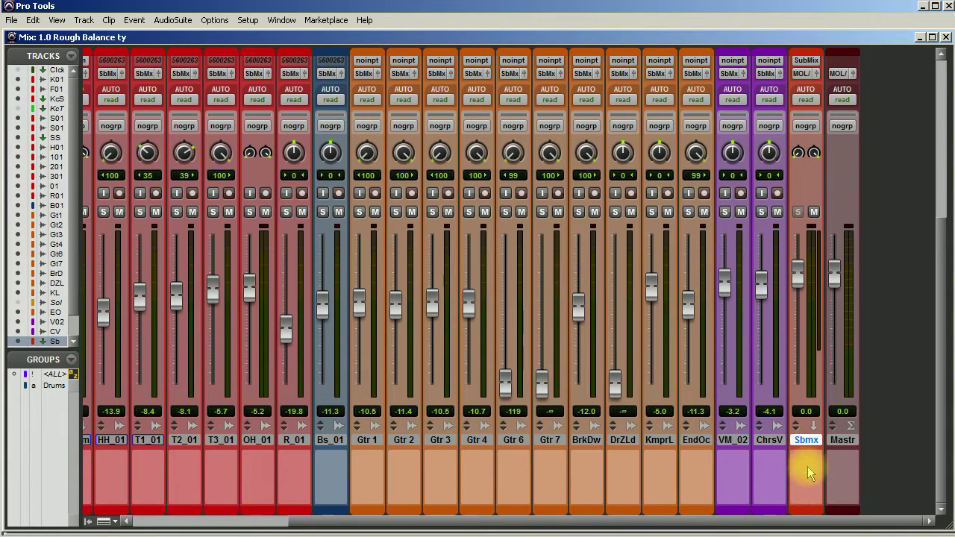
scroll(779, 490, up, 6)
scroll(776, 497, down, 6)
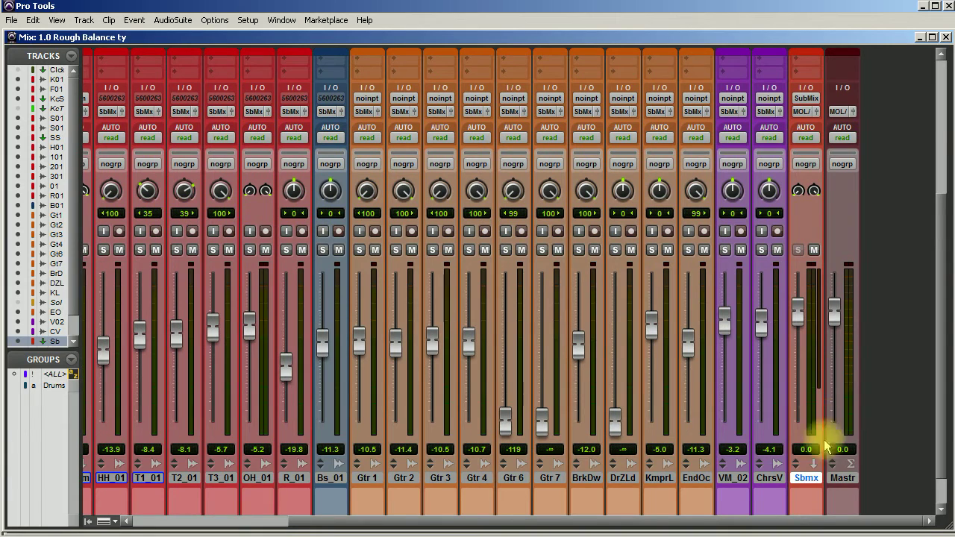
scroll(803, 457, up, 3)
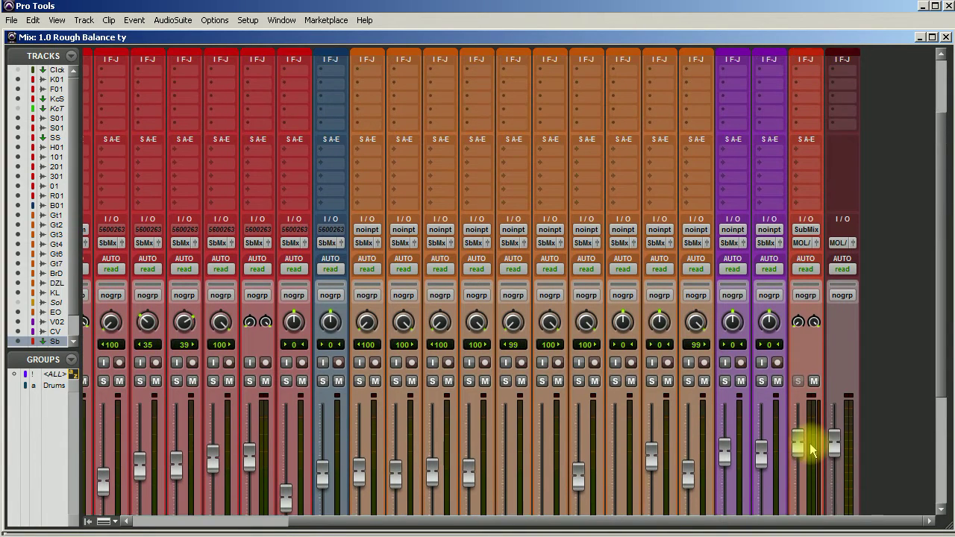
scroll(805, 426, up, 2)
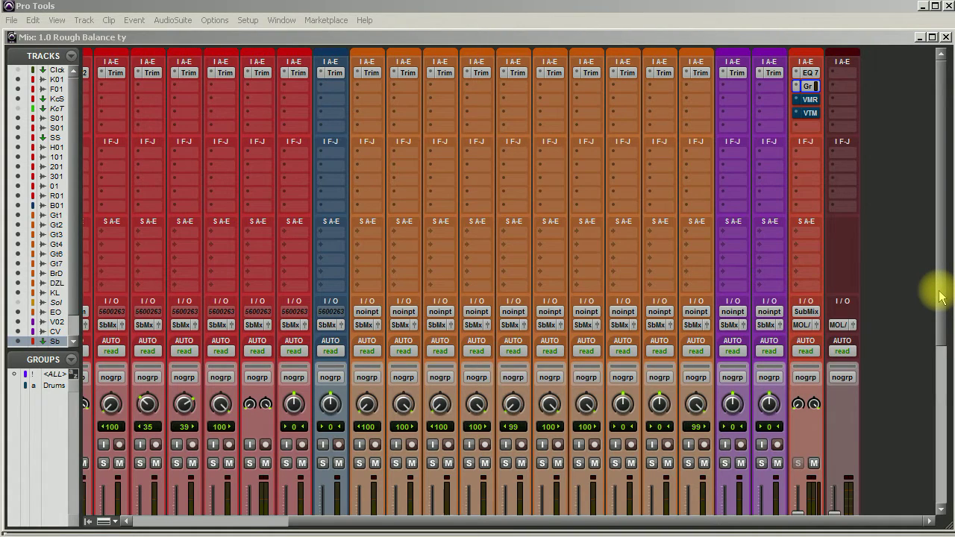
drag(933, 298, 938, 252)
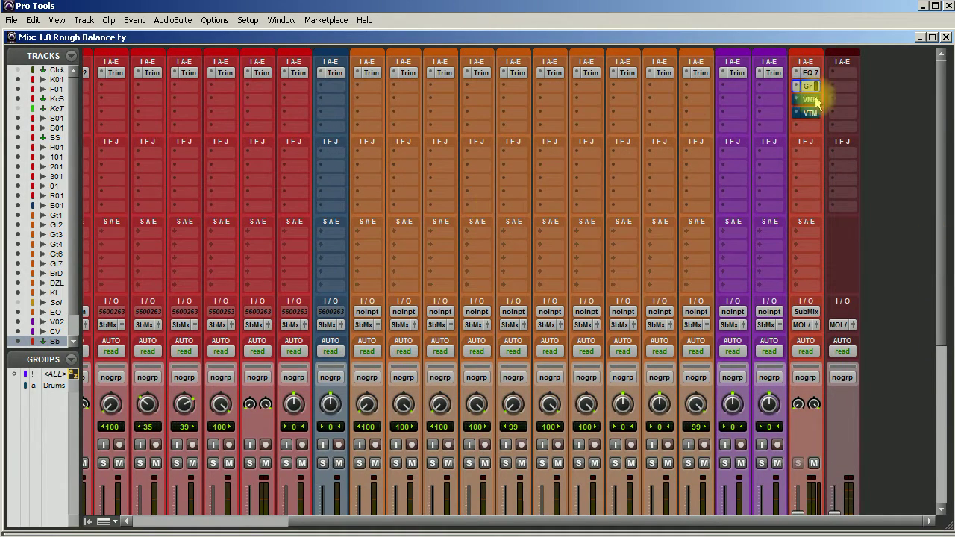
- Open the submix's EQ3 7-Band and enable its high-pass filter at 6 dB/oct and 30.9 Hz
click(810, 73)
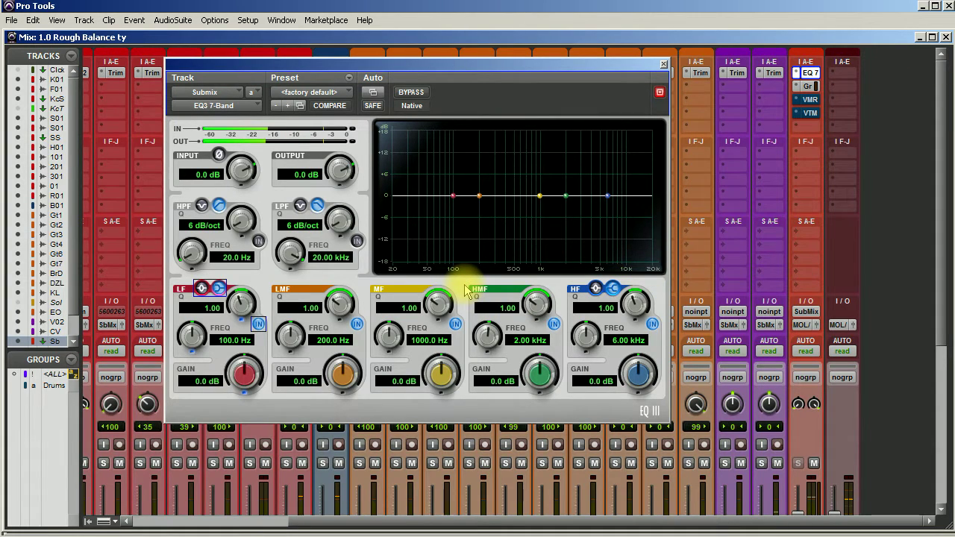
click(259, 241)
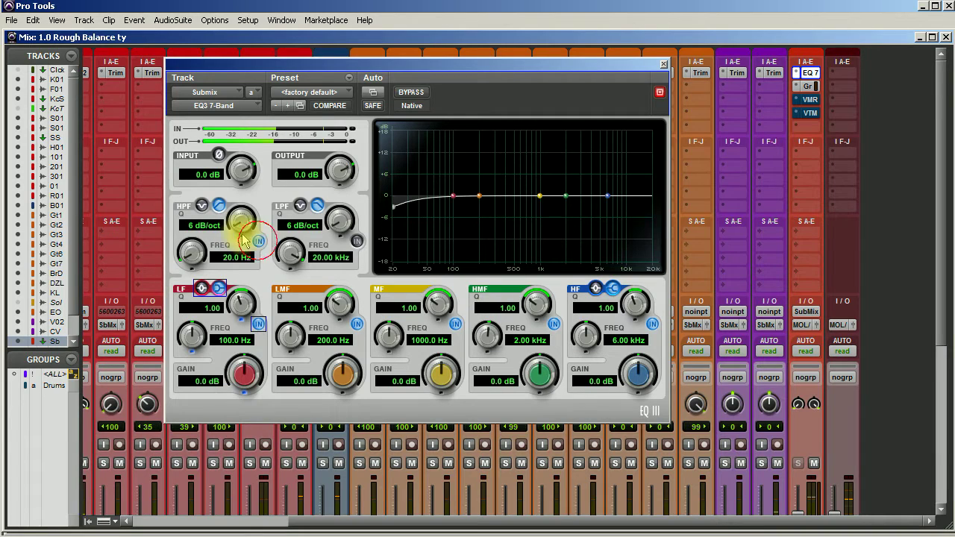
drag(241, 228, 238, 168)
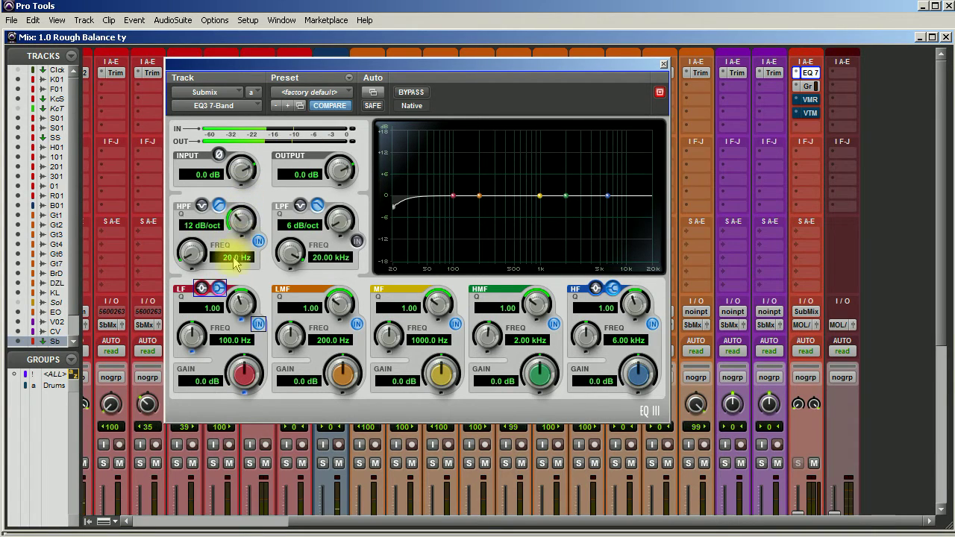
drag(237, 218, 231, 293)
click(192, 254)
drag(192, 253, 193, 240)
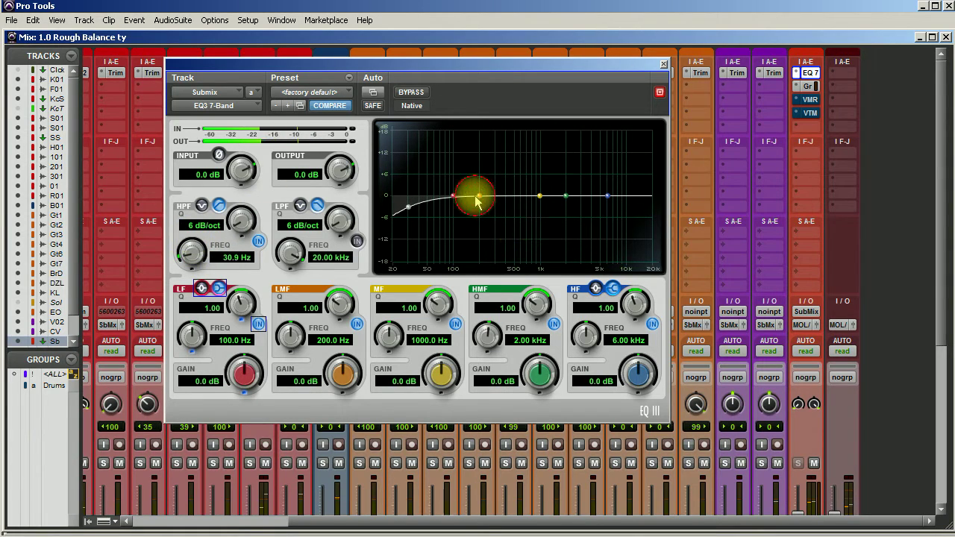
- Cut the EQ's low-mid band by 2.8 dB at 451.3 Hz and boost the mid band 2.1 dB at 1.27 kHz
drag(482, 197, 511, 175)
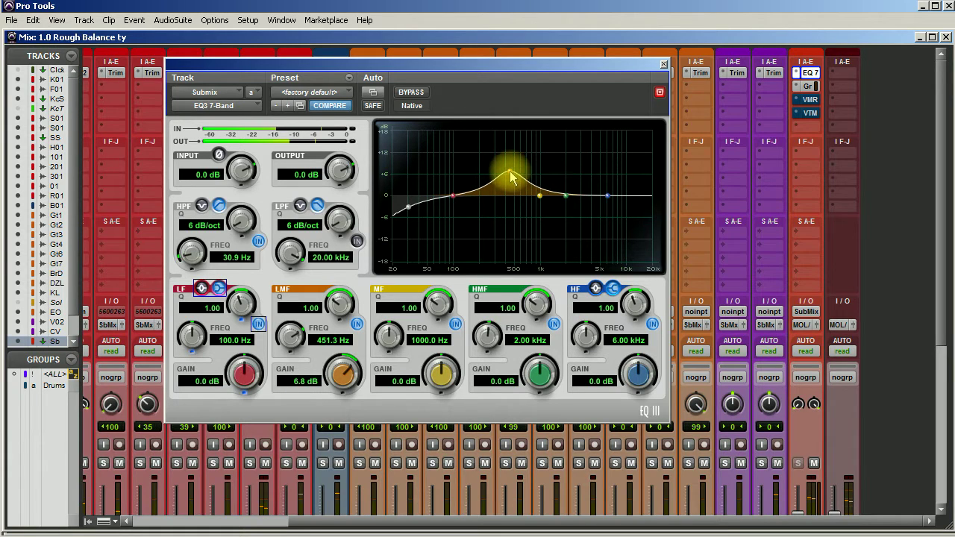
drag(341, 374, 327, 465)
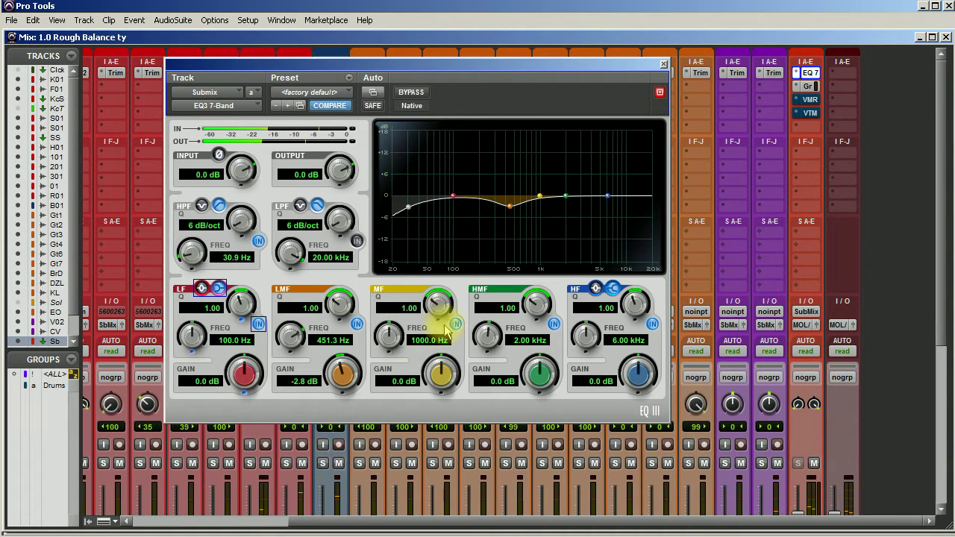
drag(539, 196, 550, 188)
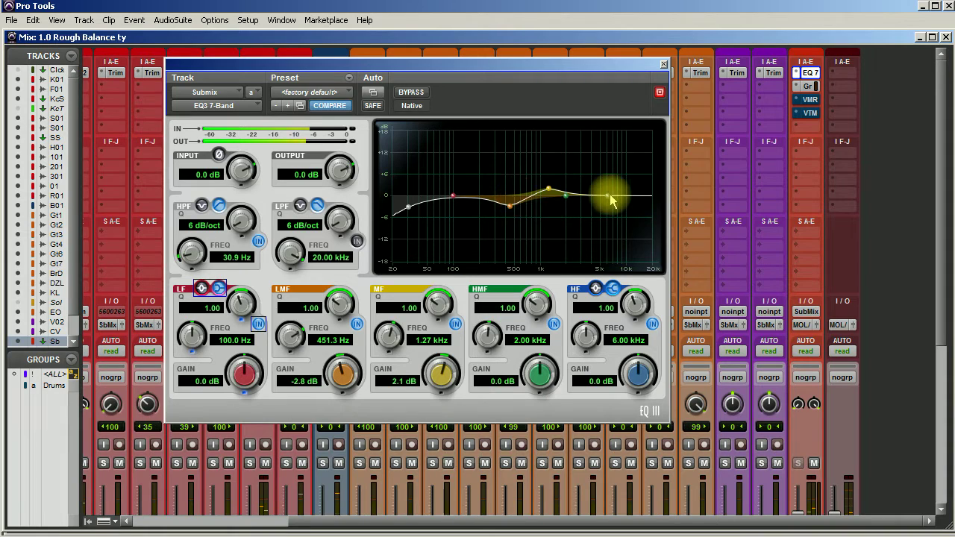
- Boost the high band 1.5 dB at 5.61 kHz and the low band 2.5 dB at 110.3 Hz, comparing against bypass
mouse_move(611, 199)
mouse_down()
mouse_move(634, 187)
mouse_move(579, 157)
mouse_move(604, 167)
mouse_move(606, 196)
mouse_up()
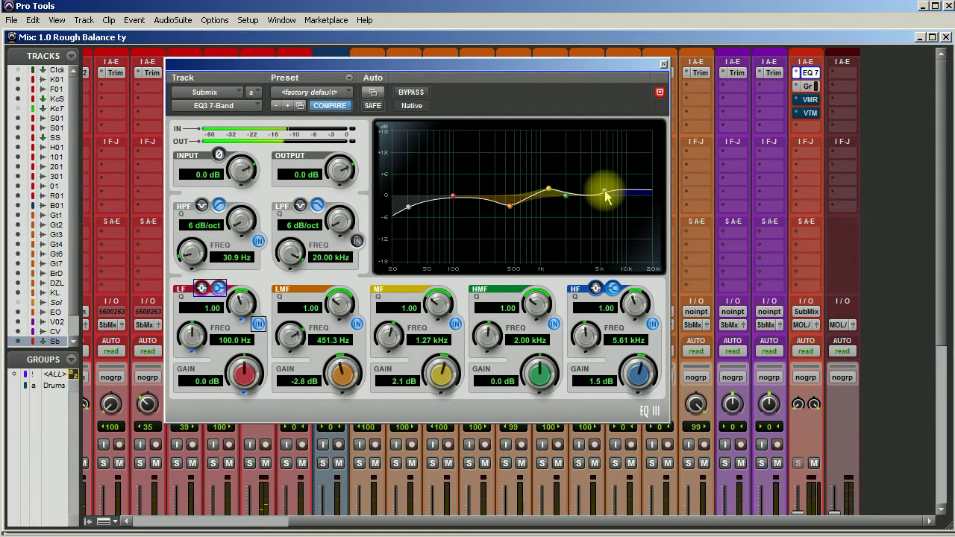
mouse_move(452, 197)
mouse_down()
mouse_move(439, 176)
mouse_move(461, 171)
mouse_move(460, 191)
mouse_up()
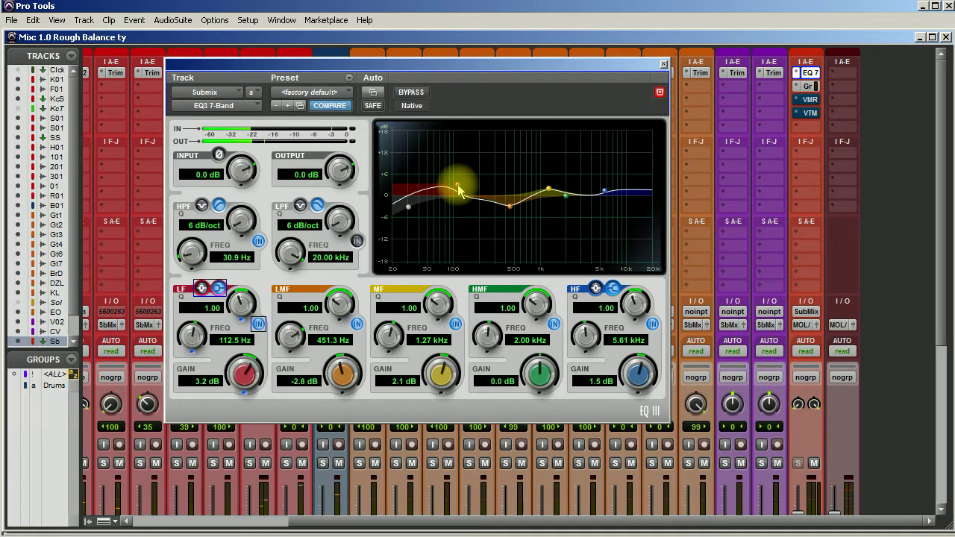
drag(459, 191, 458, 193)
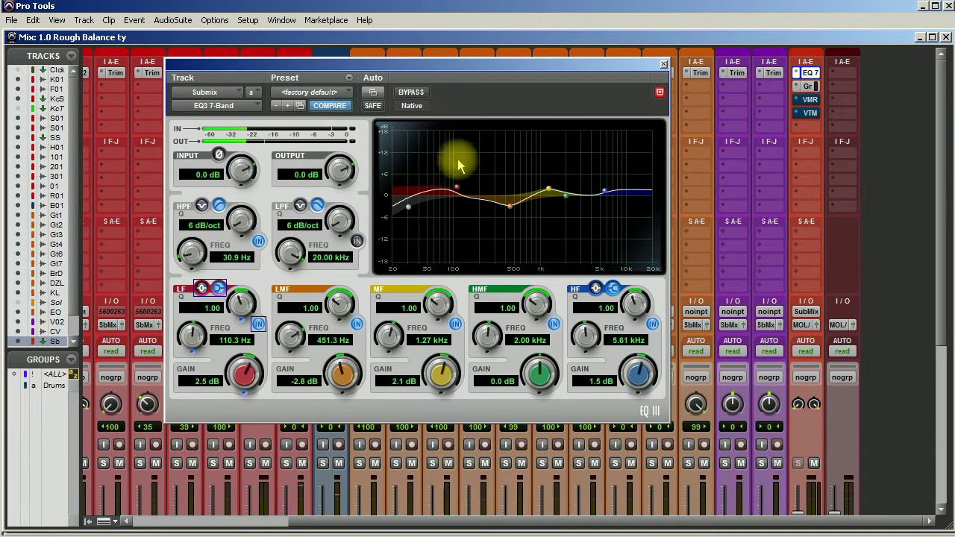
click(411, 93)
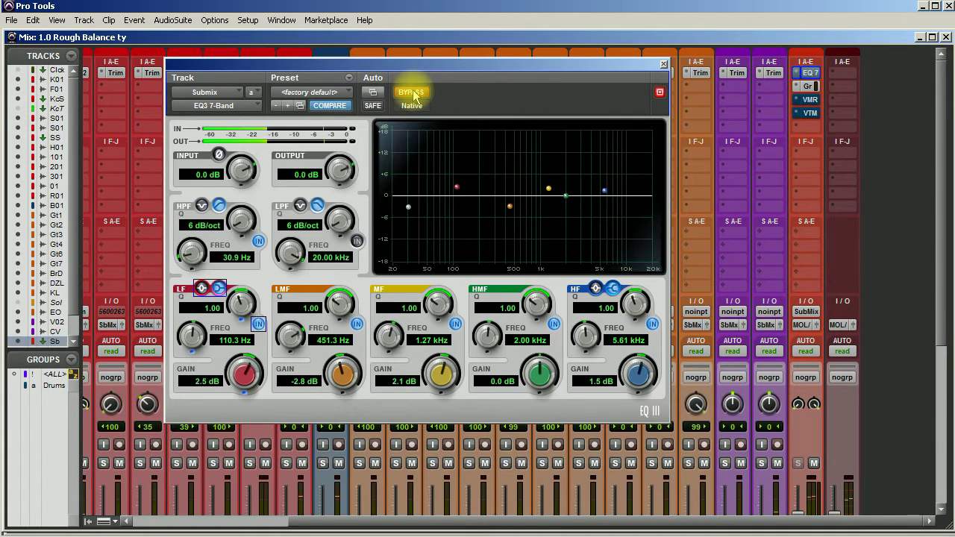
click(412, 93)
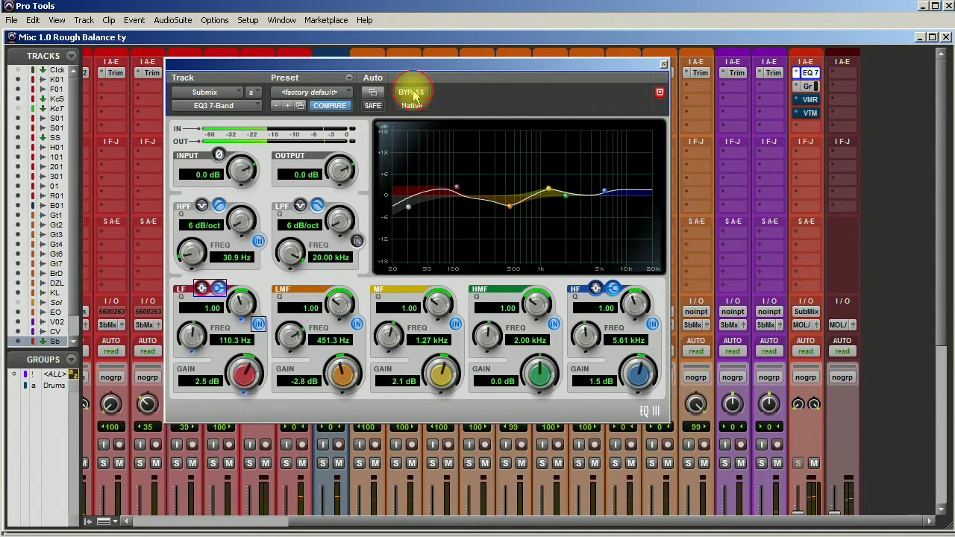
- Open the submix's FG-Grey compressor and set its high-pass filter to 88 Hz
click(808, 86)
mouse_move(362, 179)
mouse_down()
mouse_move(352, 187)
mouse_move(375, 183)
mouse_up()
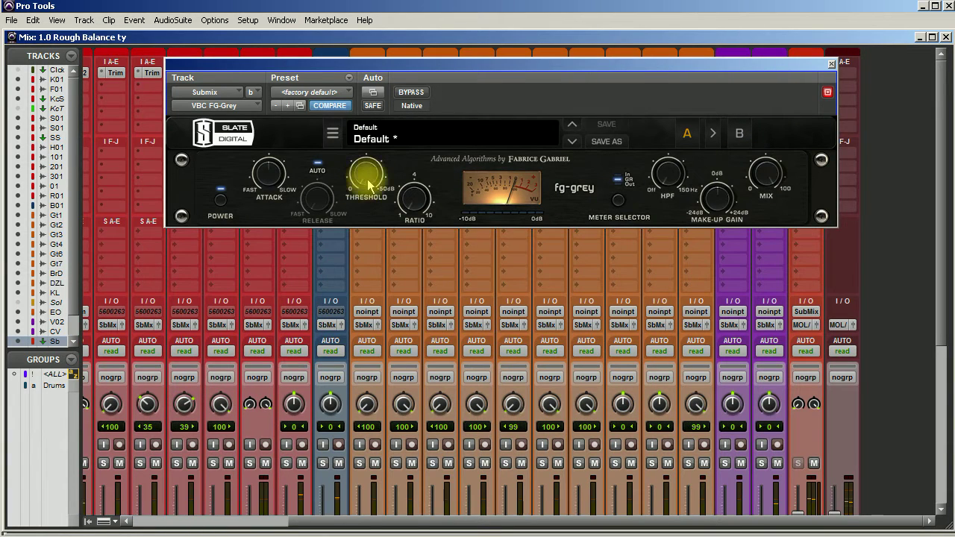
drag(415, 210, 390, 160)
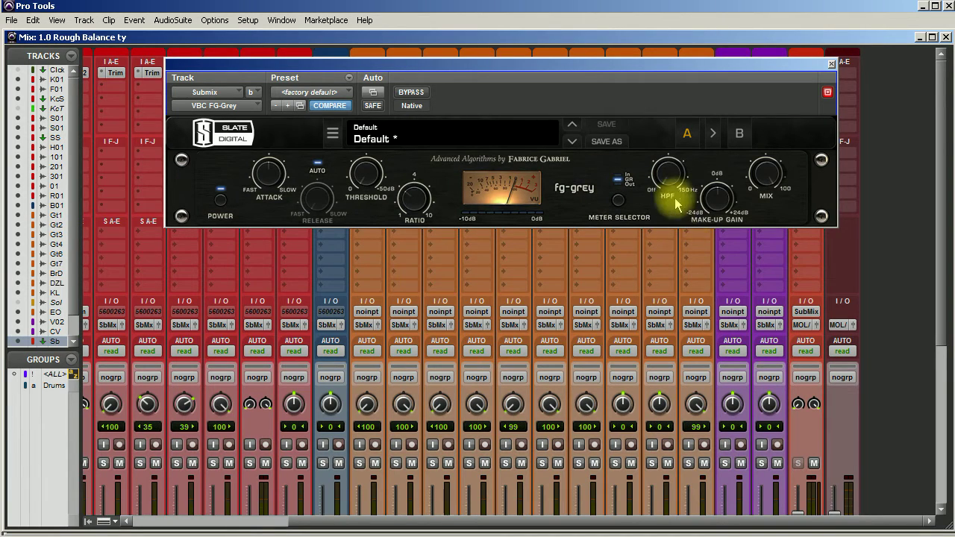
mouse_move(675, 201)
mouse_down()
mouse_move(672, 171)
mouse_move(669, 190)
mouse_up()
drag(653, 77, 655, 48)
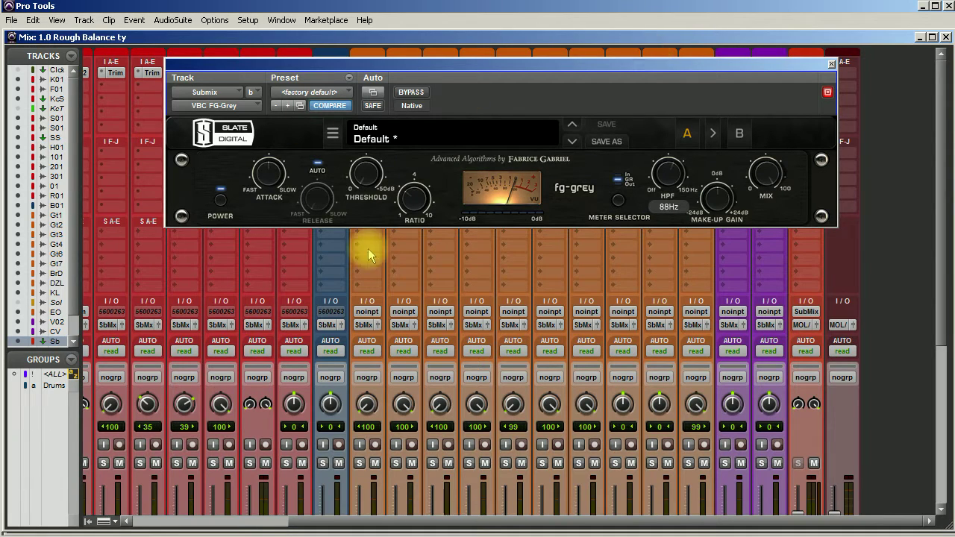
- Adjust the FG-Grey's threshold for light gain reduction on the submix and close the compressor
click(359, 181)
drag(359, 181, 360, 116)
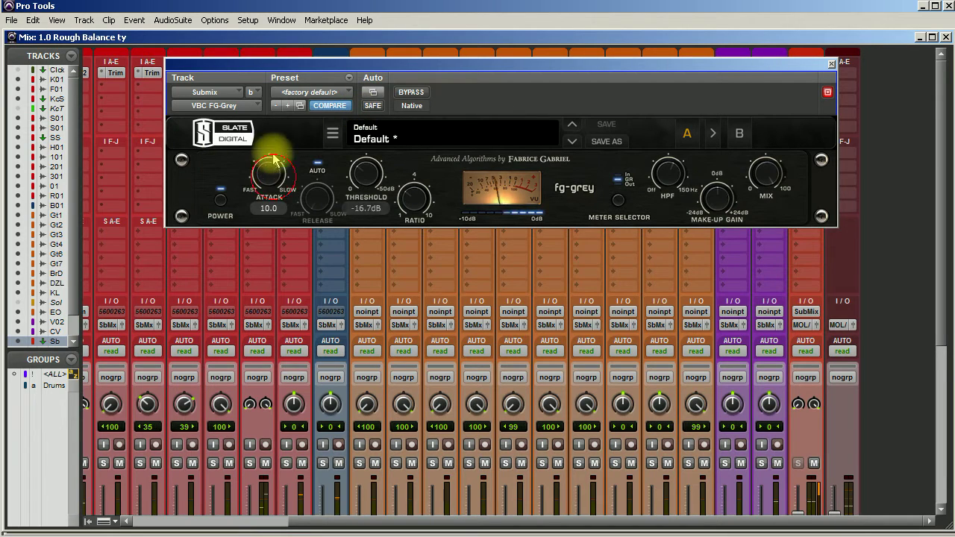
mouse_move(363, 177)
drag(362, 179, 359, 177)
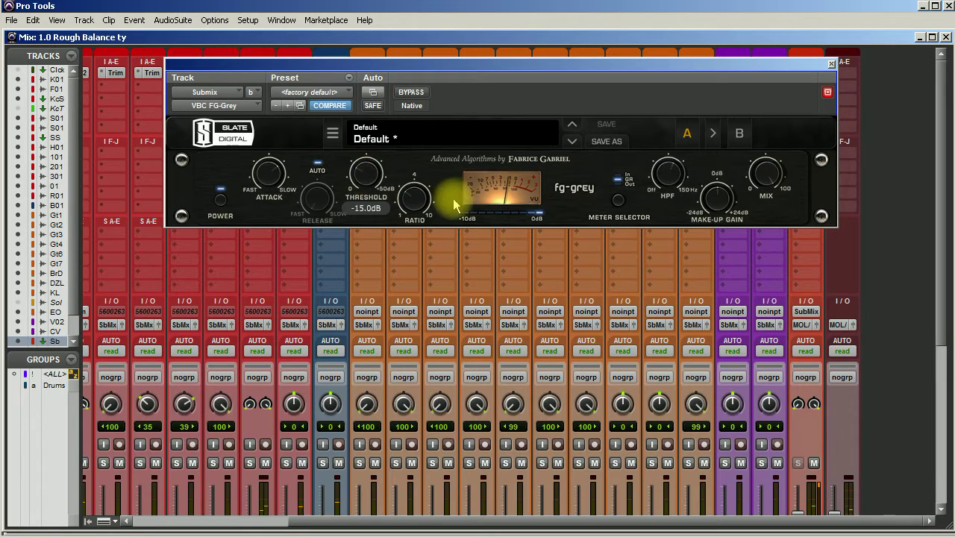
drag(363, 181, 359, 186)
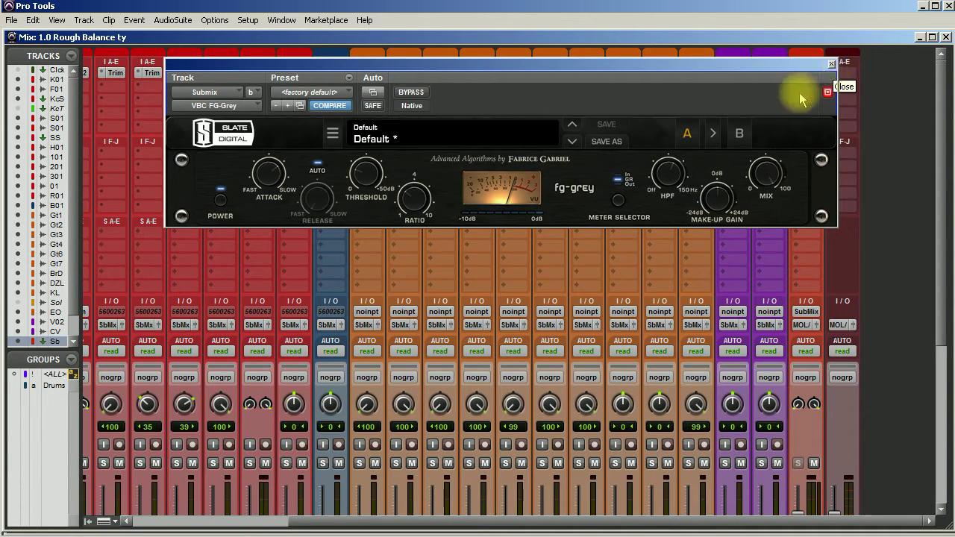
click(832, 65)
- Open the Virtual Mix Rack on the submix, reposition its window and take it out of bypass
click(806, 95)
drag(524, 73, 627, 6)
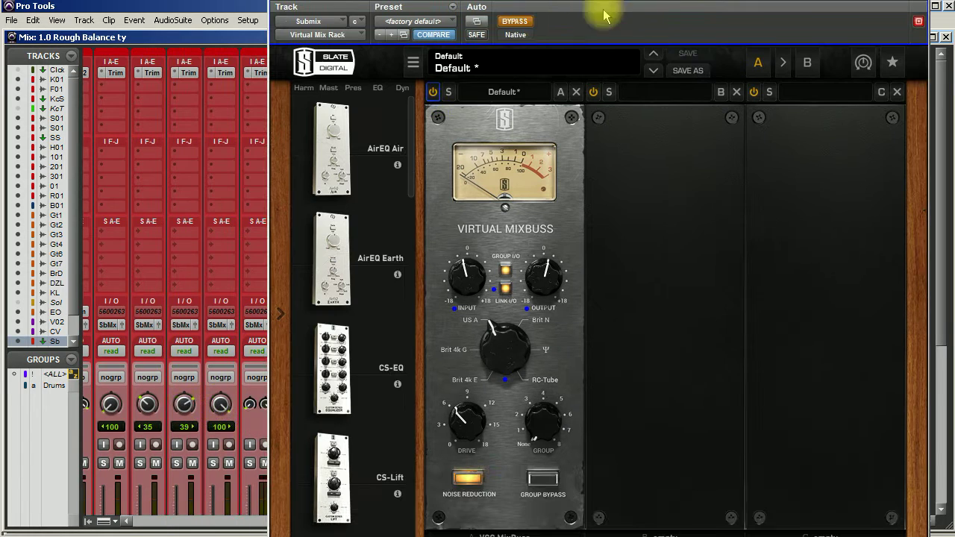
click(516, 22)
- Set the Virtual Mixbuss drive to 7.73 dB with linked input and output at 0.00 dB, and close the rack
click(467, 275)
alt+click(467, 275)
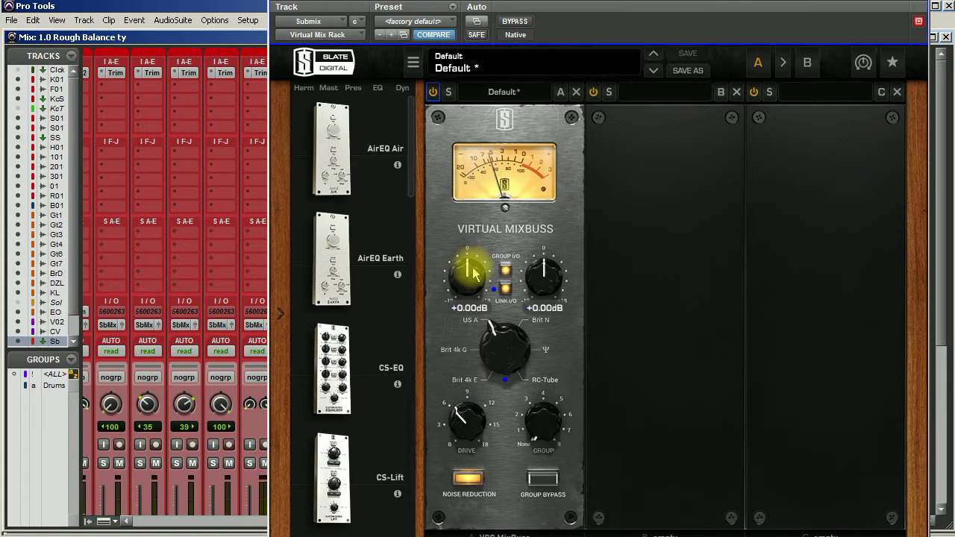
drag(473, 273, 477, 270)
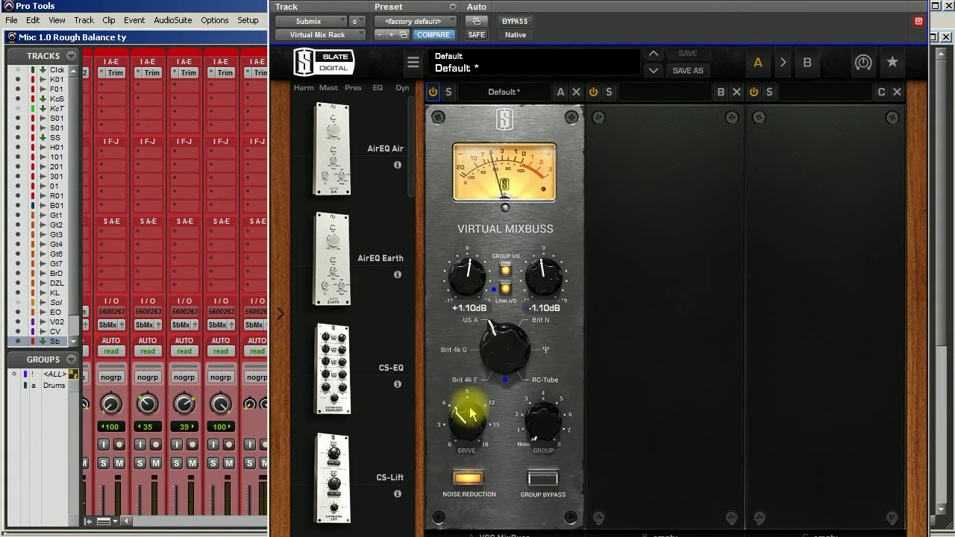
mouse_move(464, 422)
mouse_move(464, 422)
mouse_down()
mouse_move(481, 304)
mouse_move(454, 383)
mouse_move(453, 464)
mouse_move(443, 473)
mouse_move(451, 407)
mouse_move(459, 409)
mouse_up()
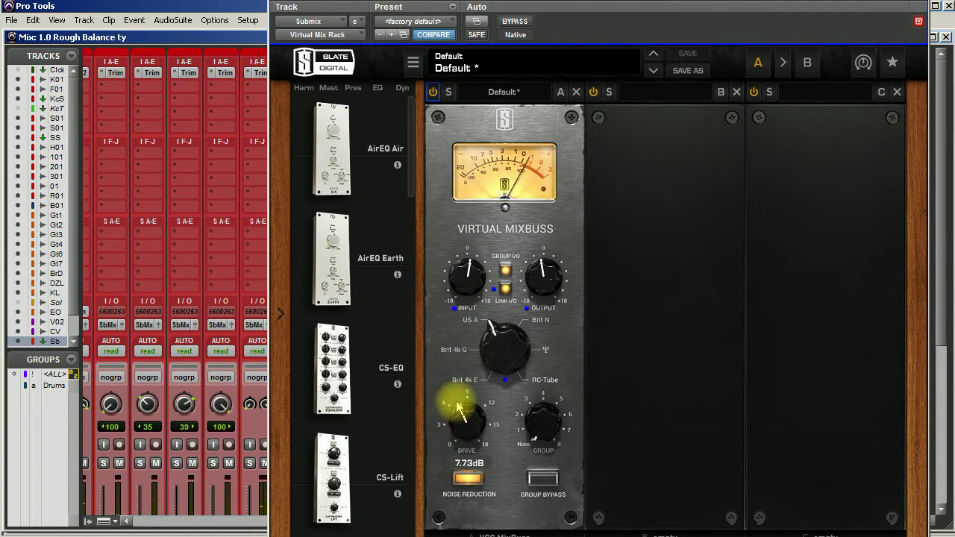
drag(469, 275, 472, 282)
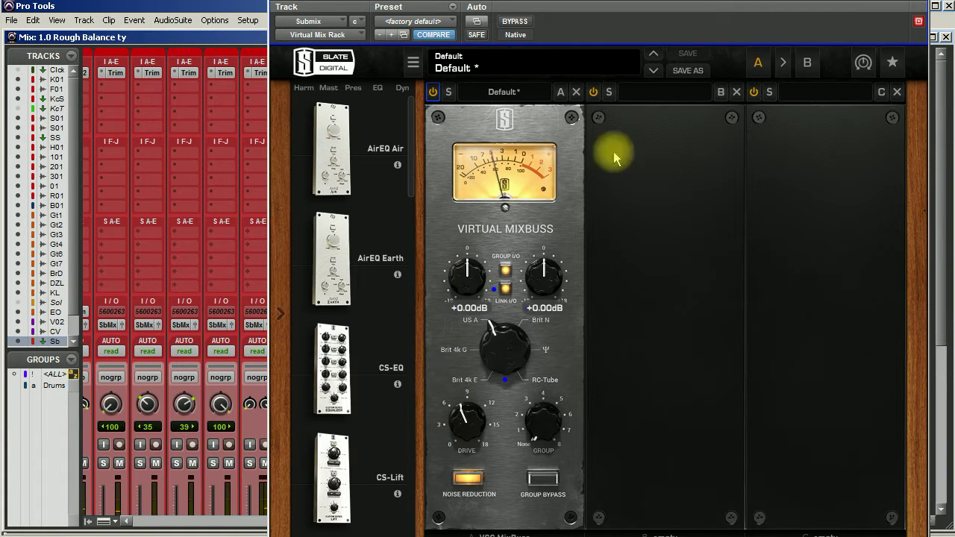
click(919, 21)
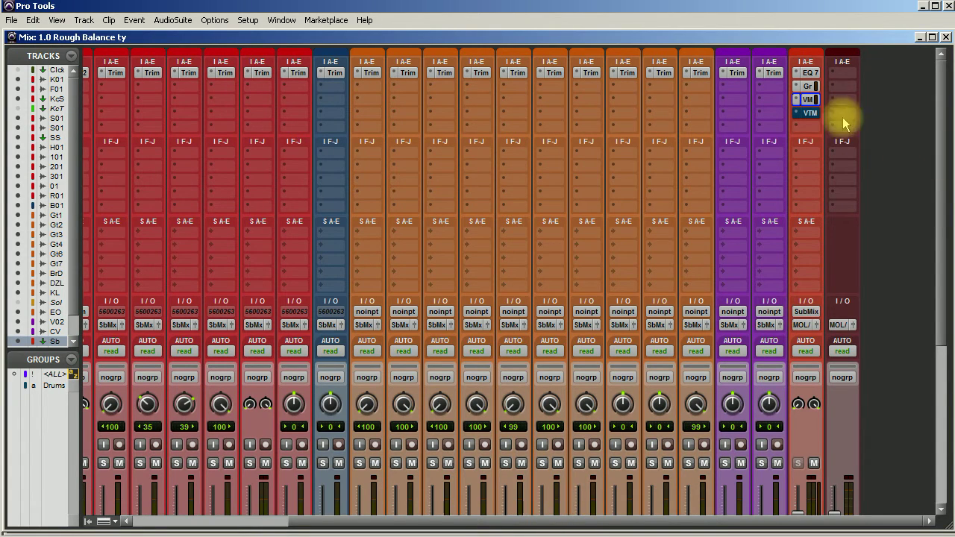
- Open Virtual Tape Machines on the submix, activate it and set its input to +1.76 dB with linked output at -1.76 dB
click(811, 114)
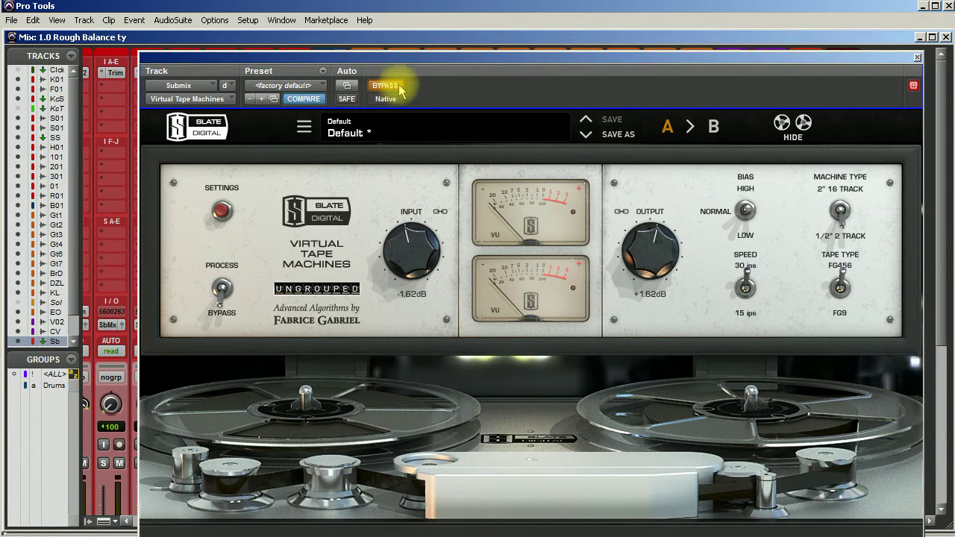
click(385, 86)
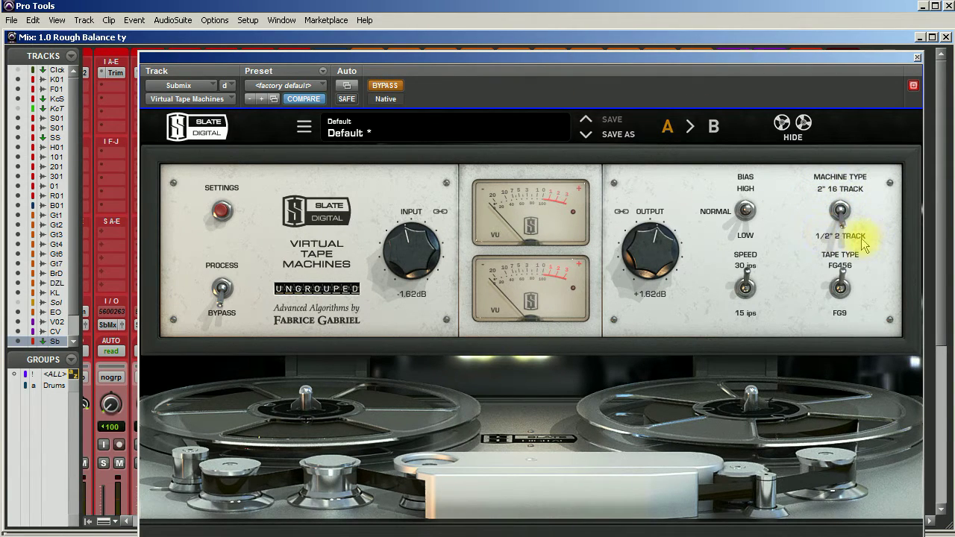
click(387, 85)
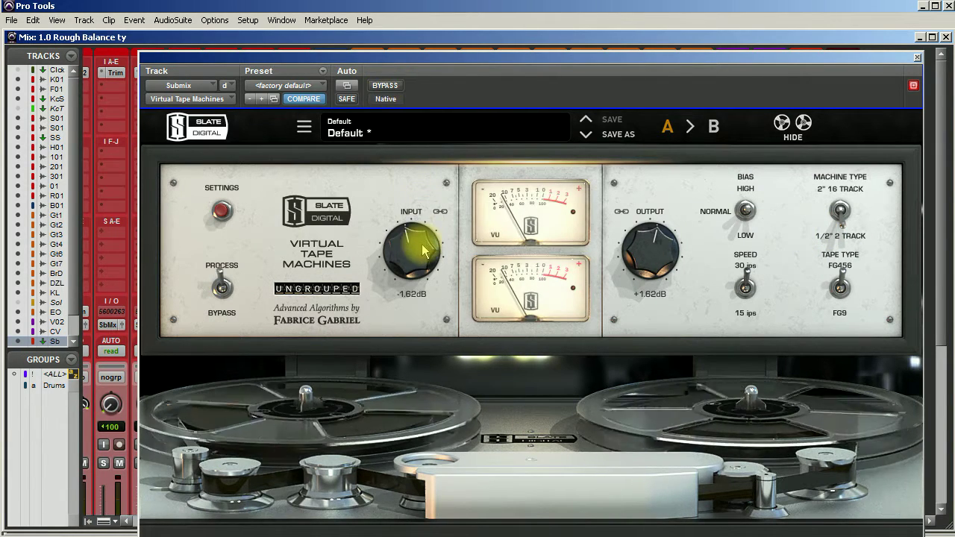
drag(422, 252, 437, 214)
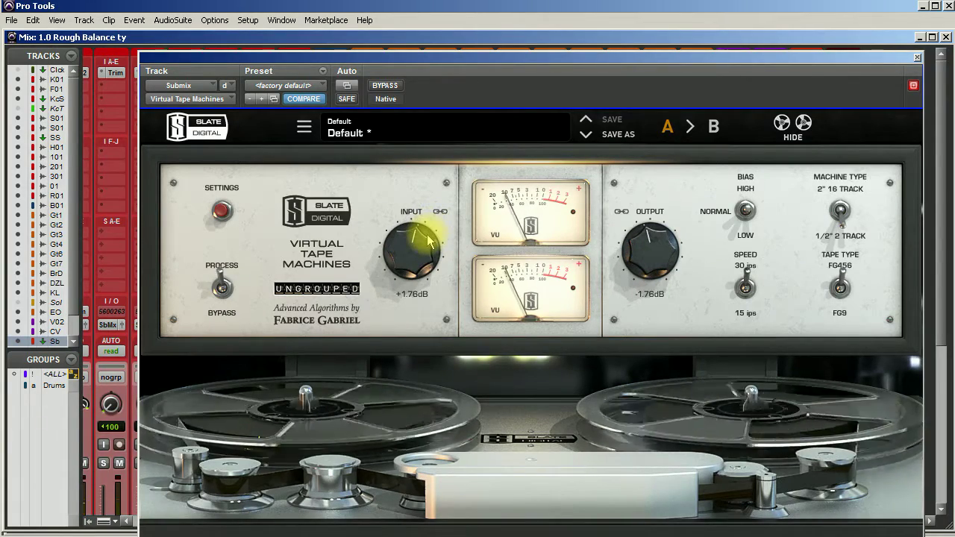
- Finish with the tape machine's input and speed controls and close Virtual Tape Machines on the submix
drag(431, 234, 430, 239)
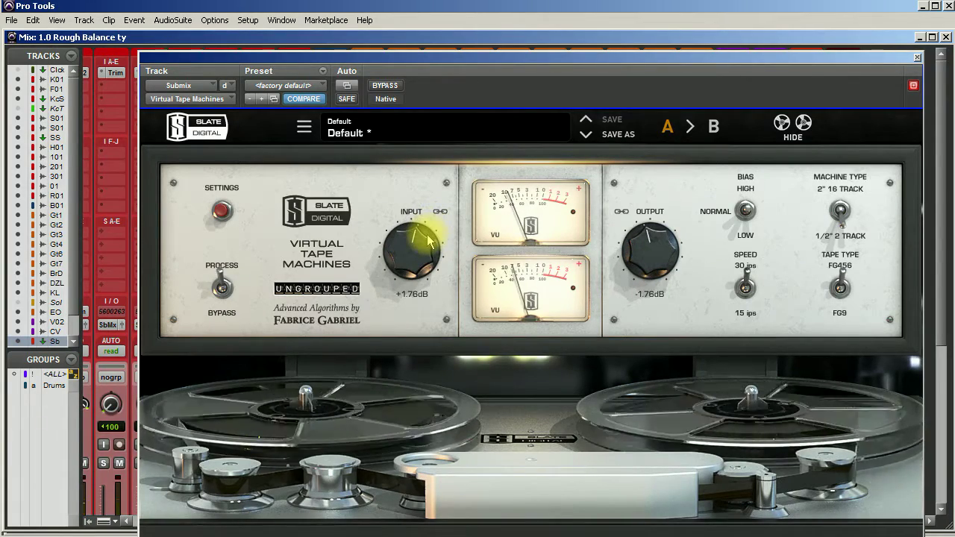
click(749, 290)
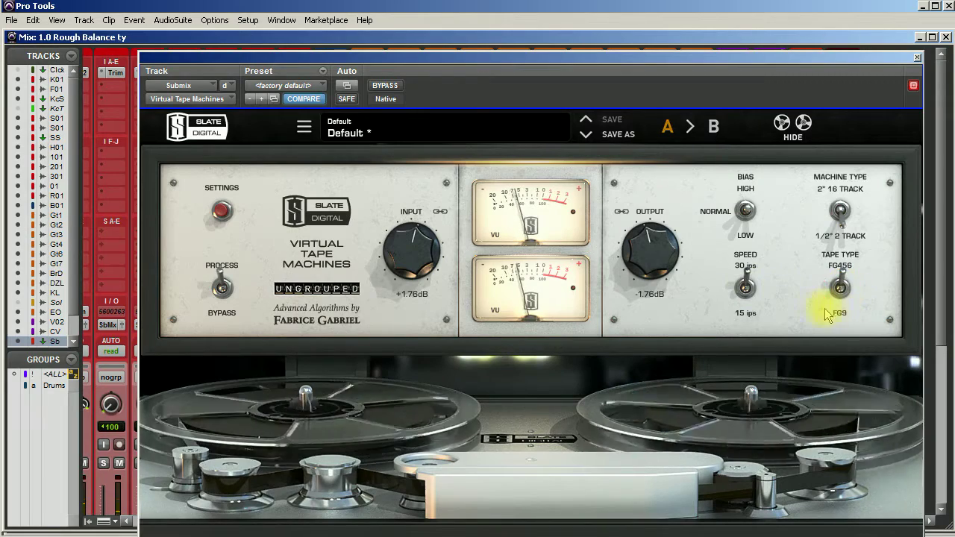
click(917, 57)
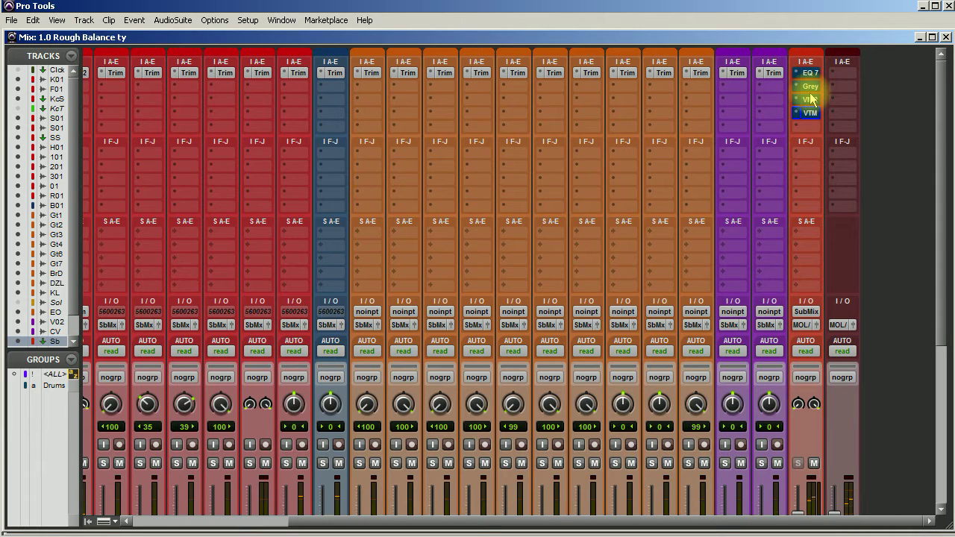
- Toggle bypass on the submix's EQ 7, Grey, VMR and VTM inserts together to compare the mix with and without processing, leaving them active
click(810, 74)
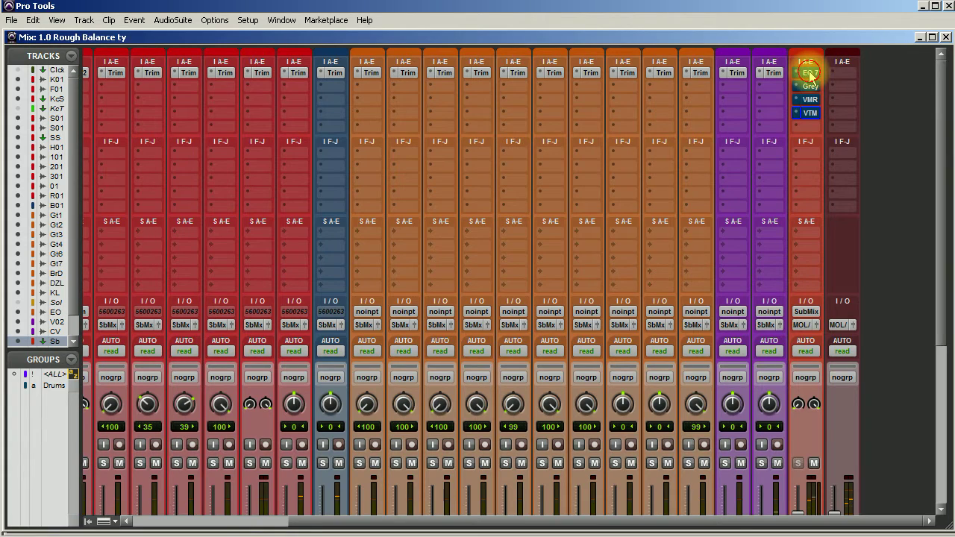
click(810, 87)
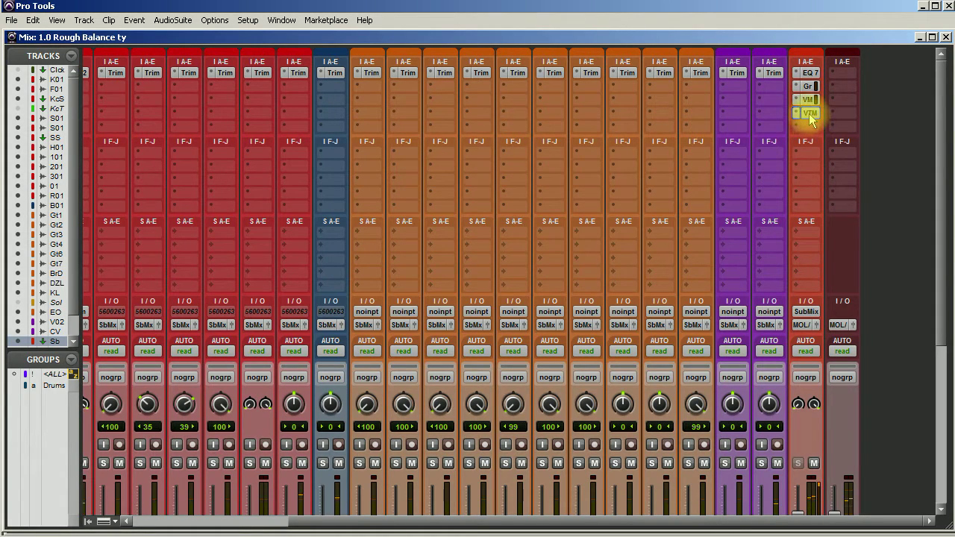
click(808, 93)
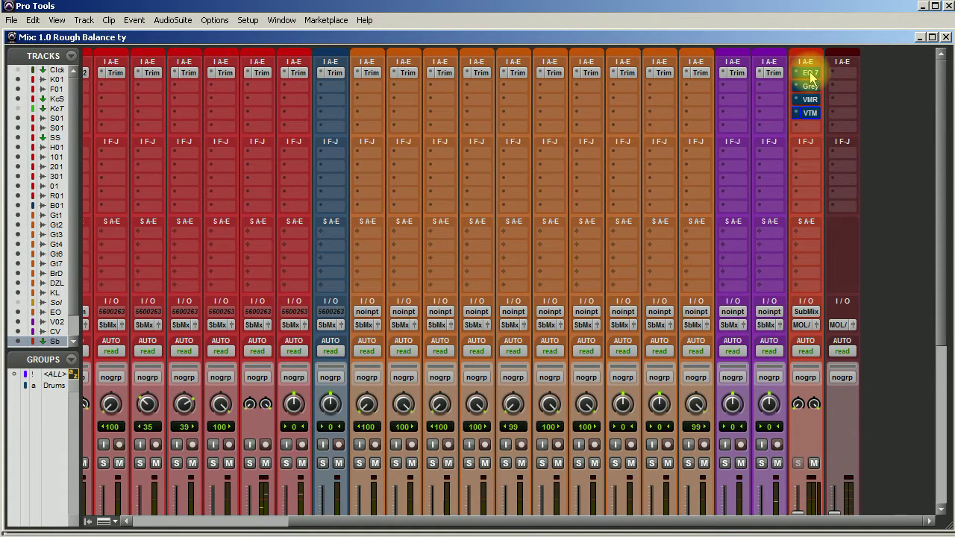
click(809, 87)
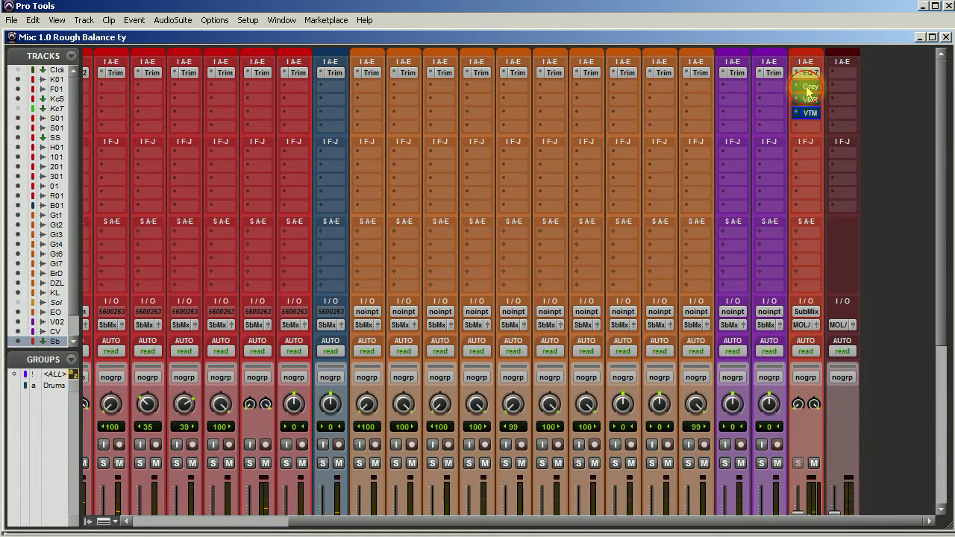
click(810, 79)
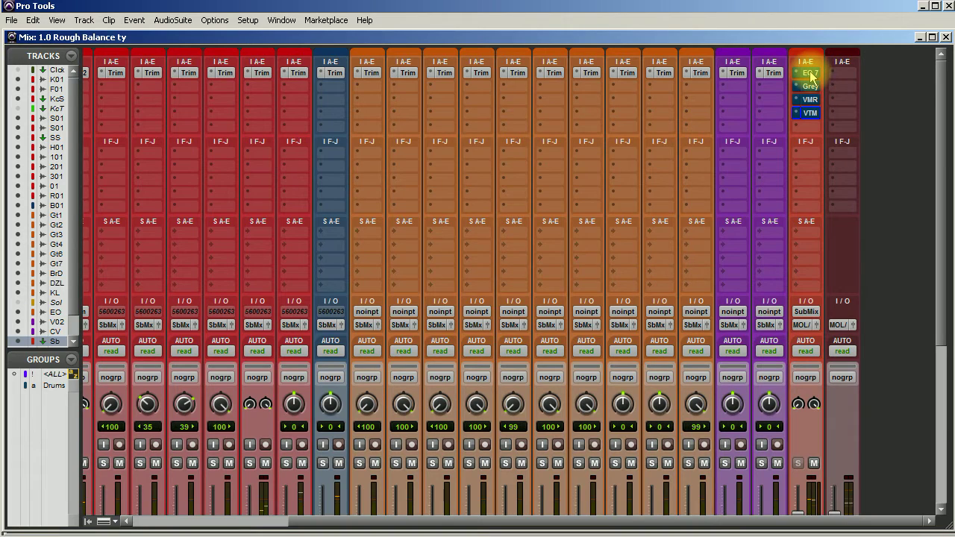
click(808, 87)
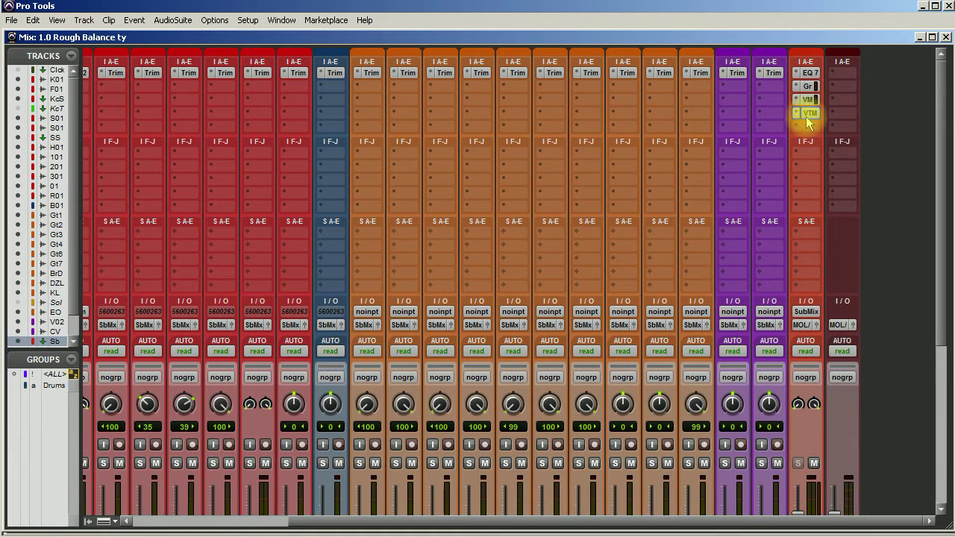
mouse_move(811, 117)
mouse_down()
mouse_move(806, 85)
mouse_move(807, 107)
mouse_up()
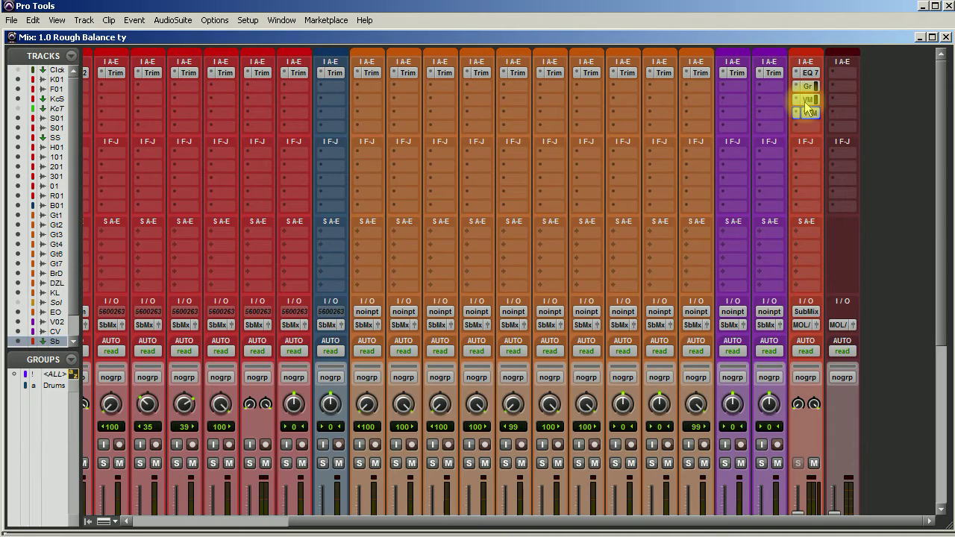
drag(807, 107, 813, 120)
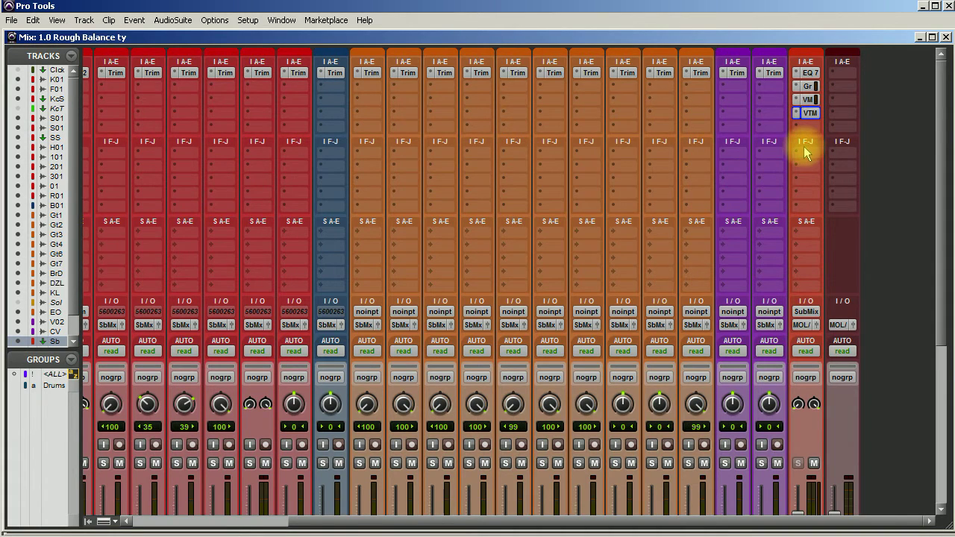
scroll(806, 148, down, 2)
scroll(805, 153, up, 2)
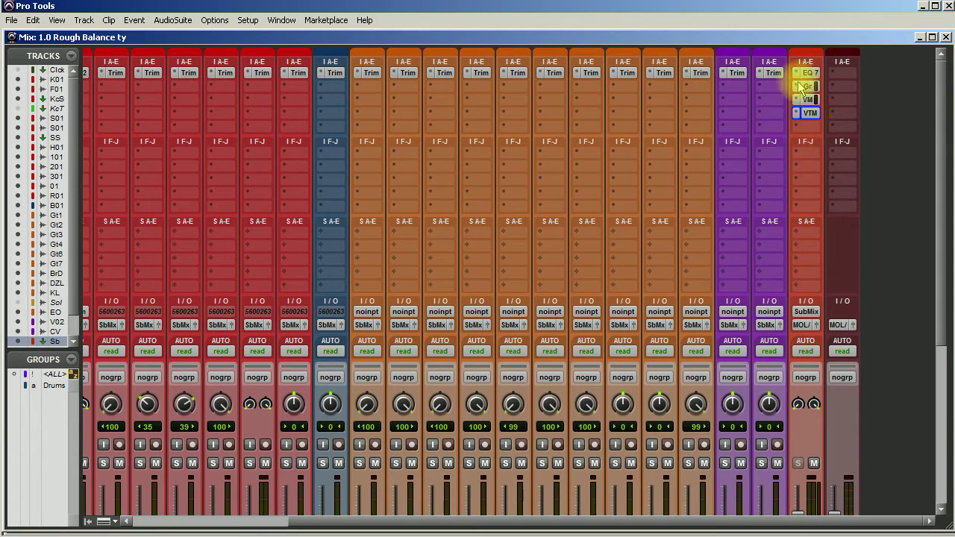
scroll(796, 167, down, 1)
scroll(795, 169, down, 10)
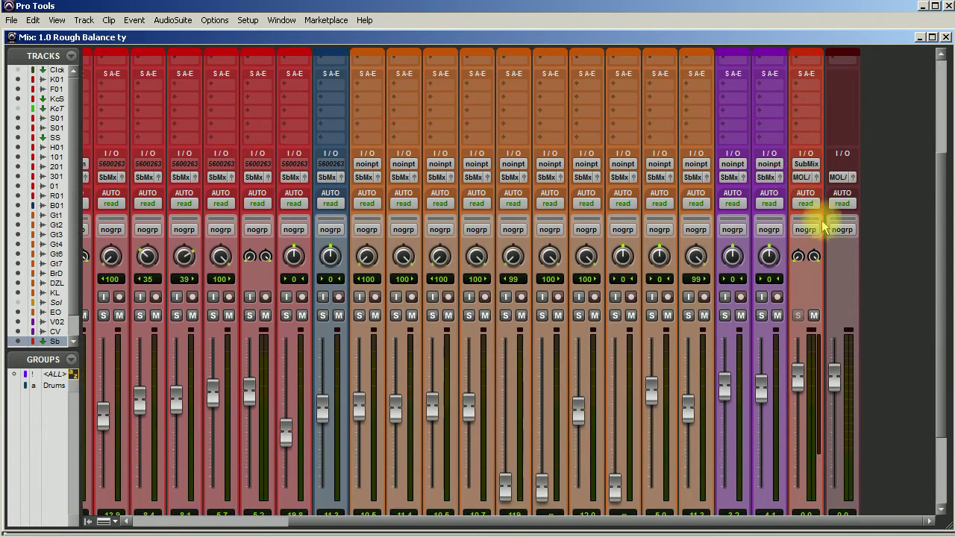
scroll(824, 289, up, 11)
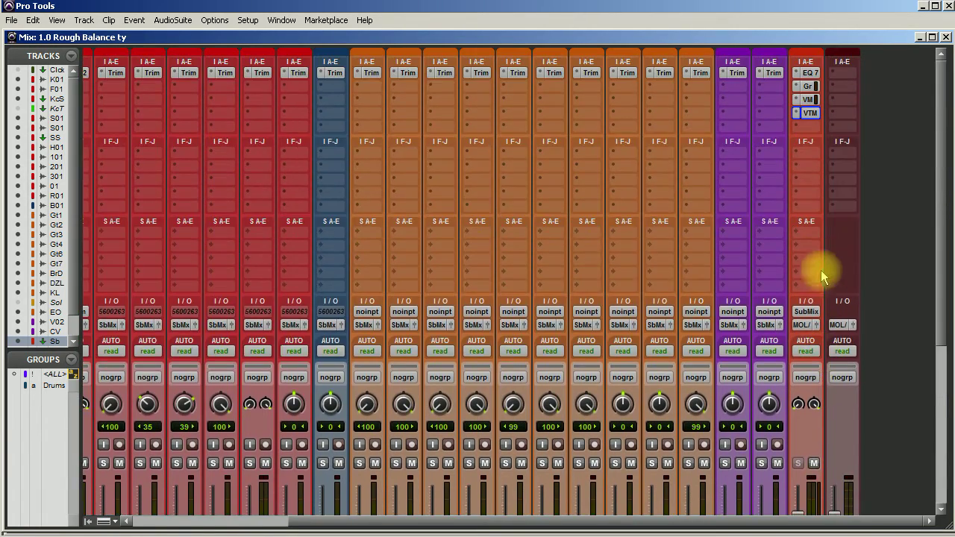